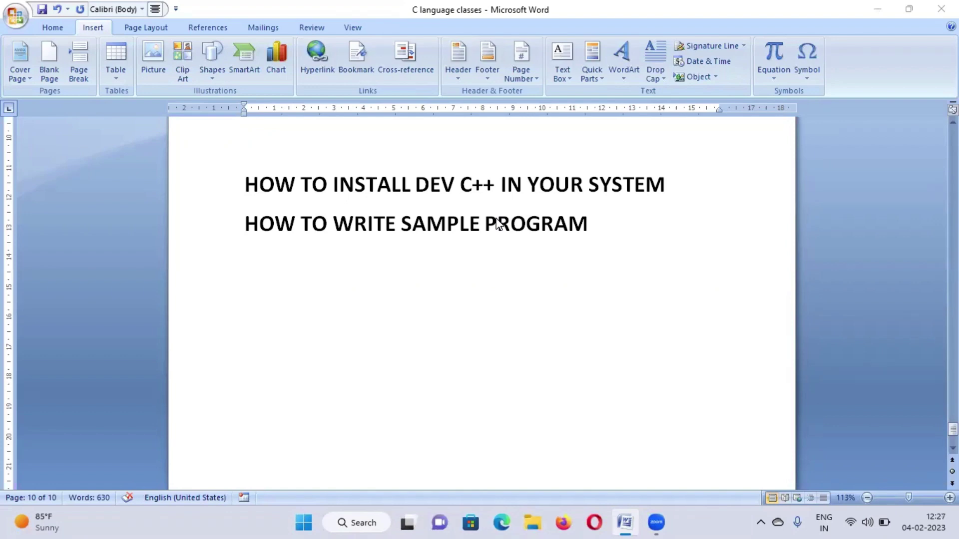
Switch to Google Chrome, open it with the PJS profile, and maximize the browser window.
key(super+d)
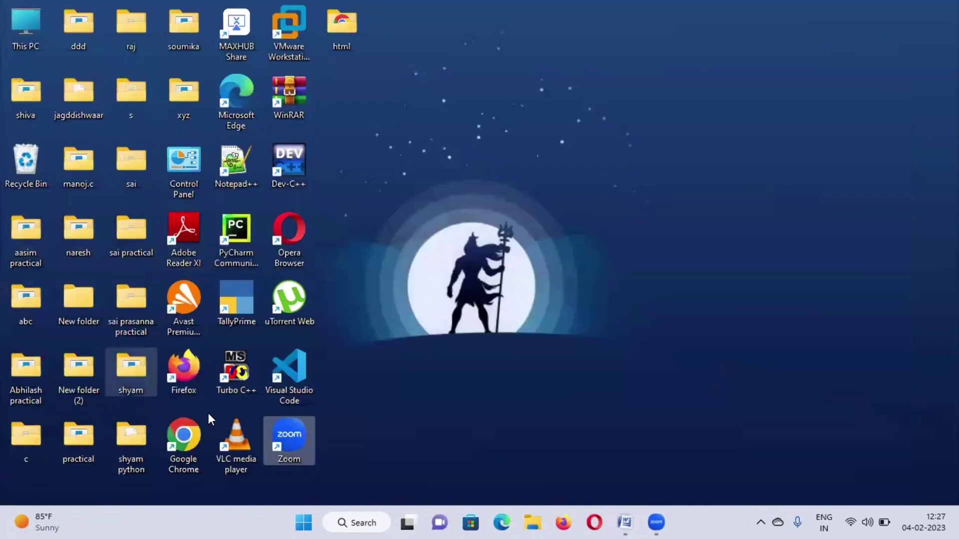
click(187, 440)
double_click(187, 442)
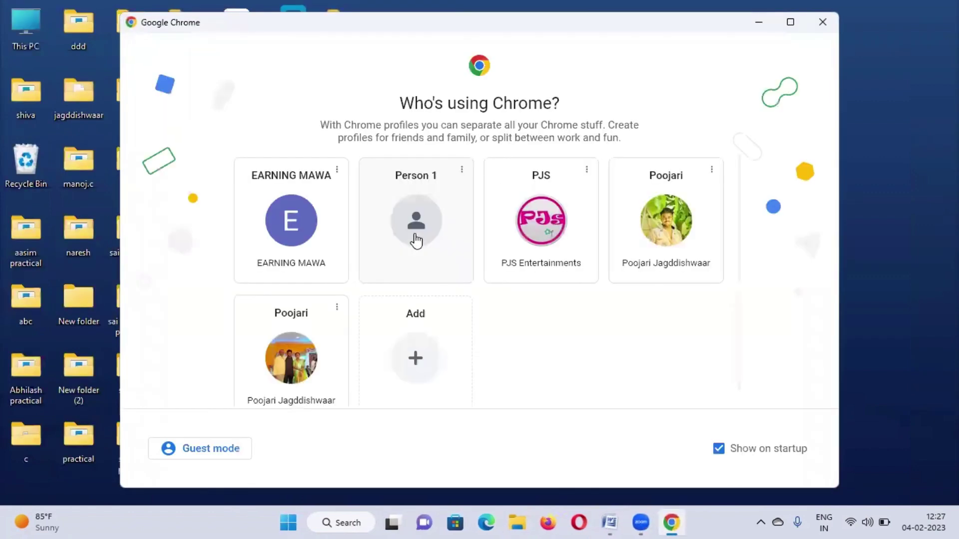
click(523, 240)
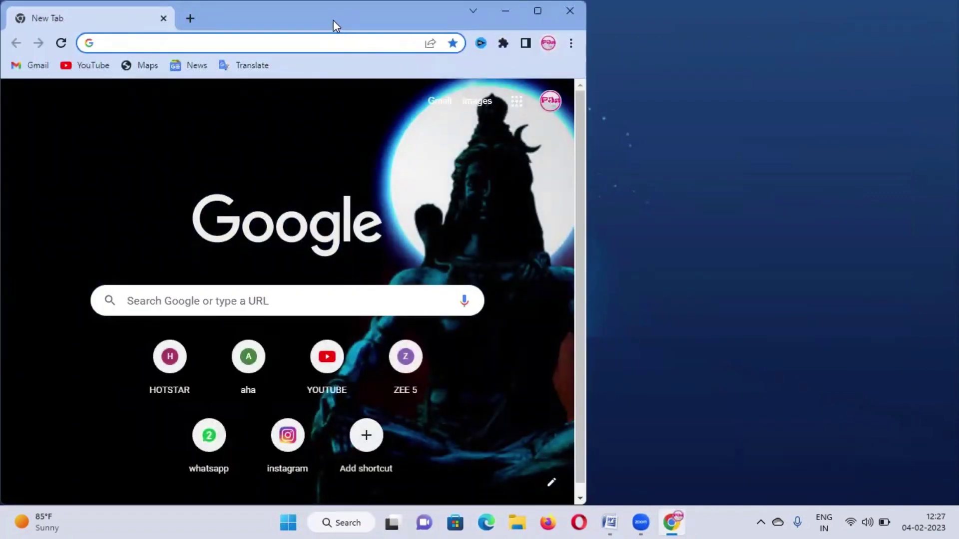
double_click(335, 25)
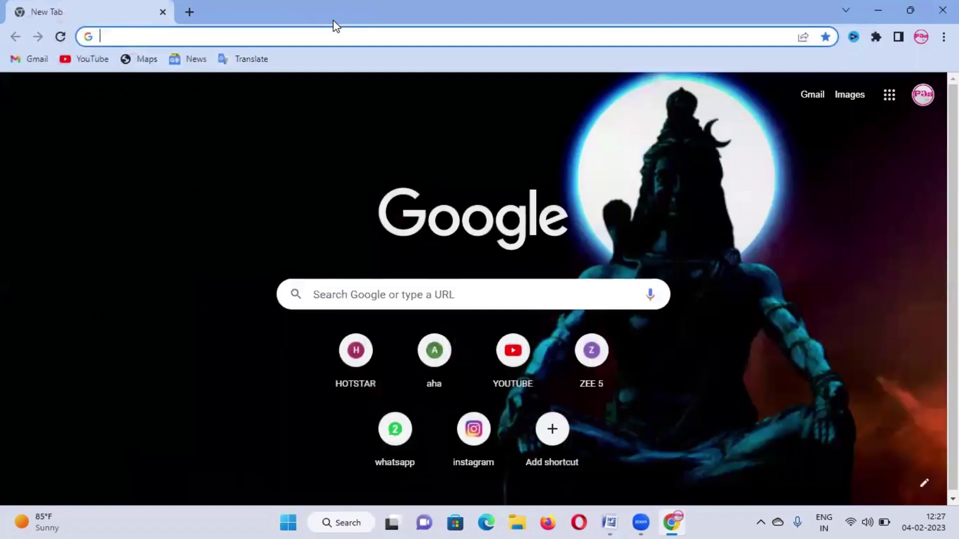
Search Google for "dev c++ download".
click(126, 35)
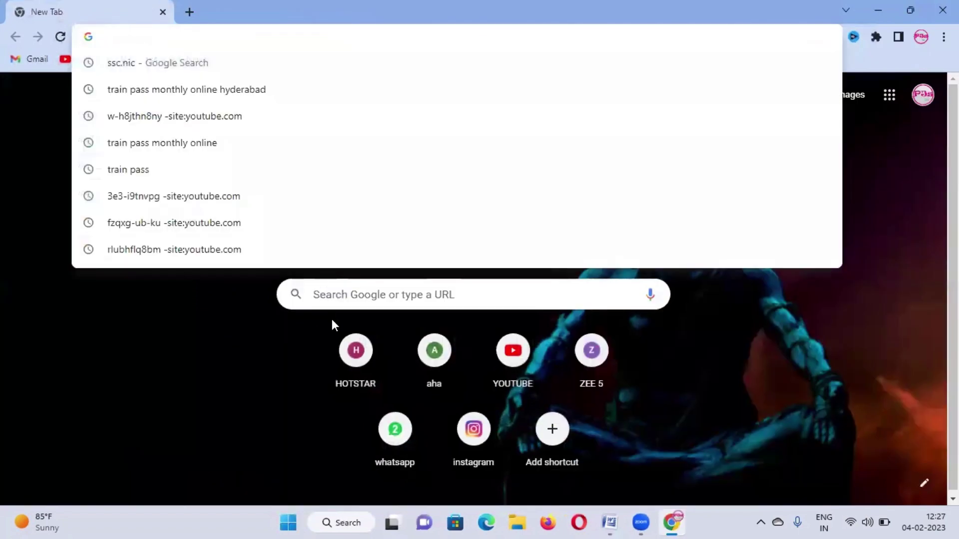
click(355, 299)
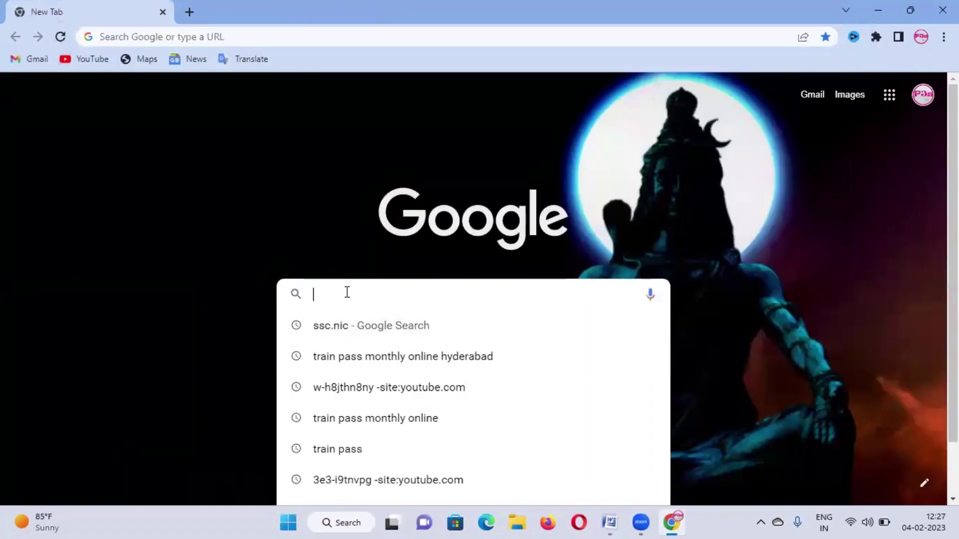
text(DE)
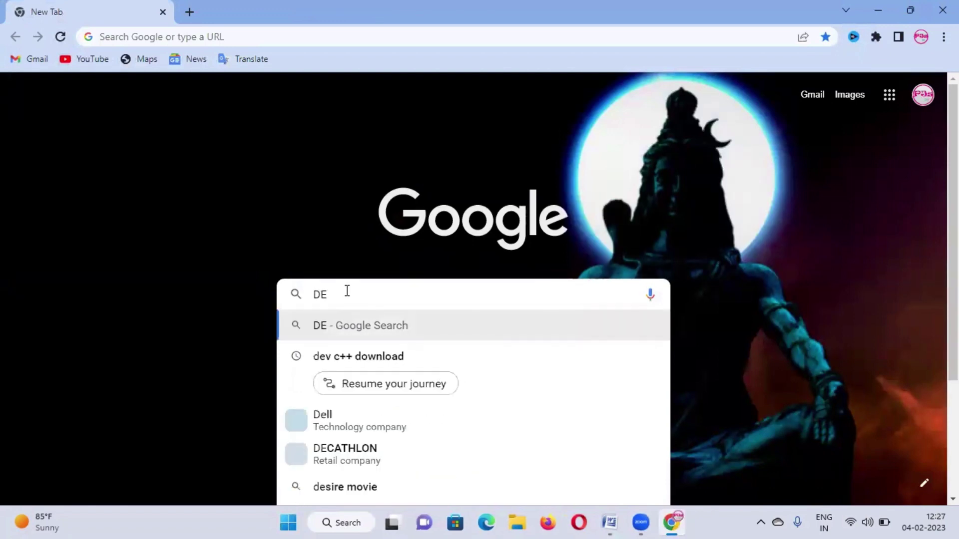
key(Down)
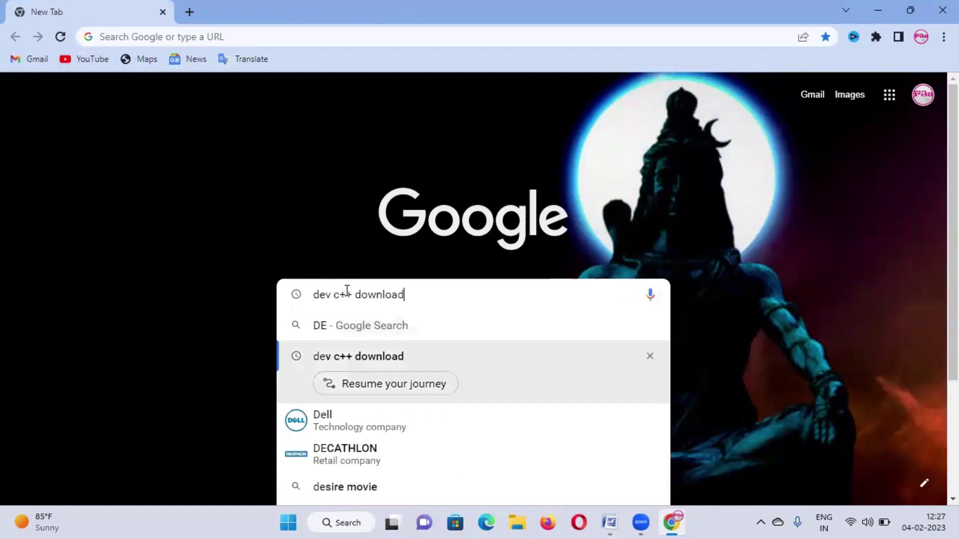
key(Return)
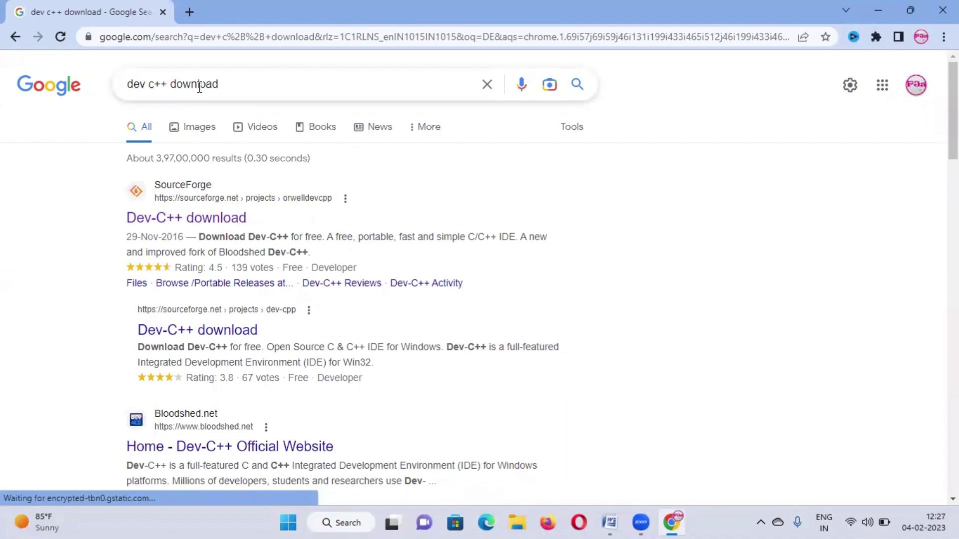
Open the SourceForge Dev-C++ result from the orwelldevcpp project and download the installer.
scroll(184, 240, down, 8)
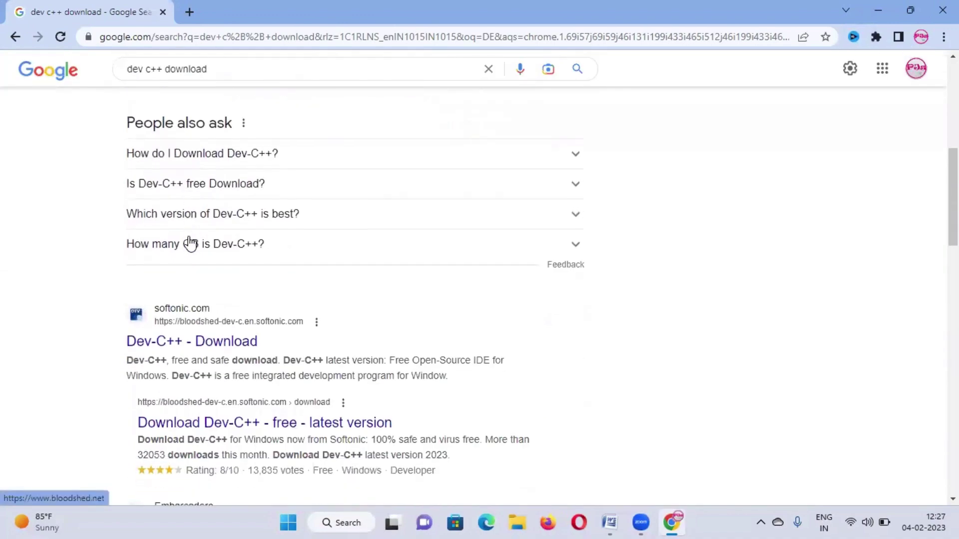
scroll(190, 243, down, 7)
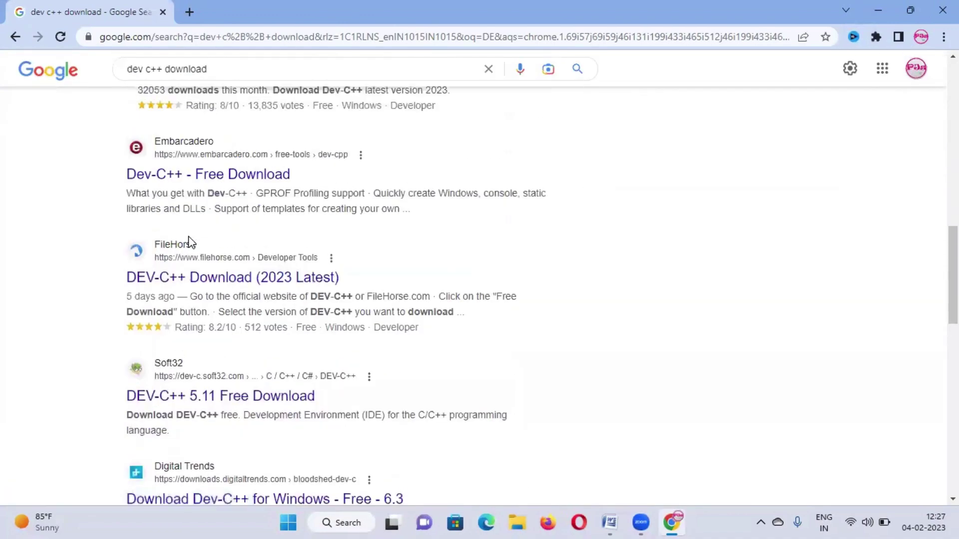
scroll(190, 244, up, 15)
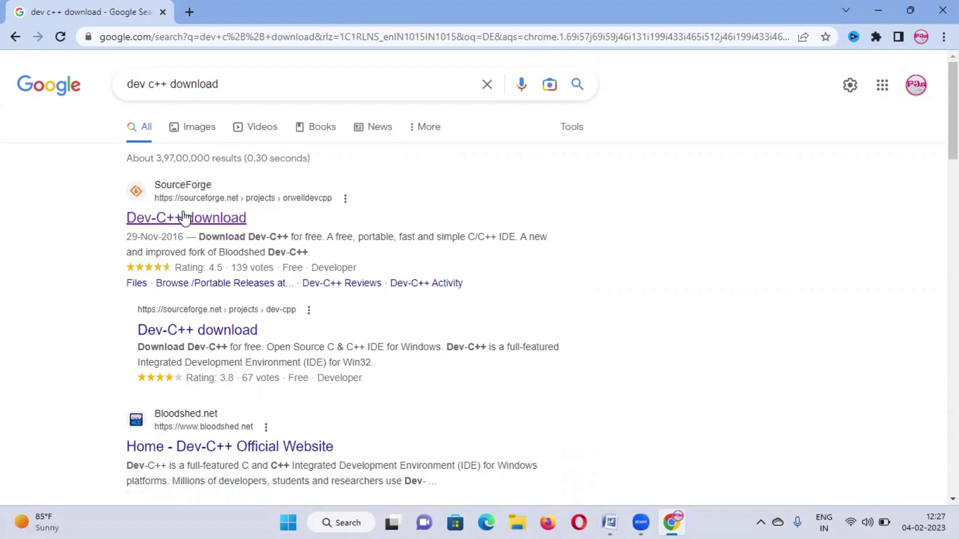
click(218, 221)
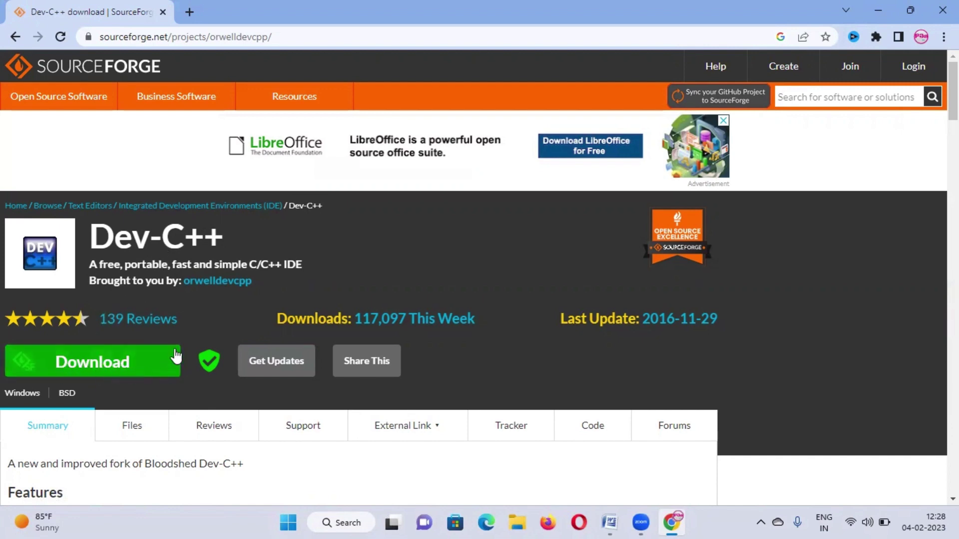
click(95, 369)
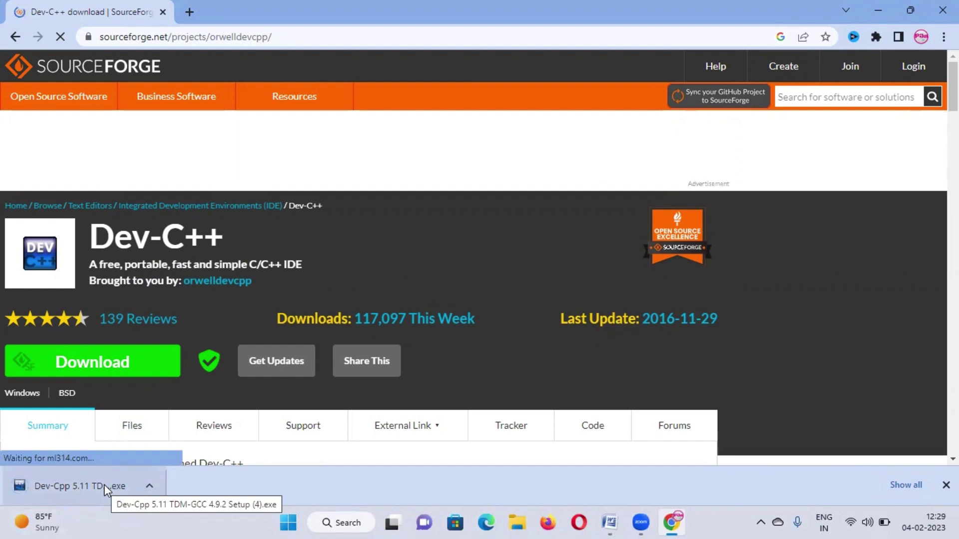
Run the downloaded Dev-Cpp 5.11 TDM-GCC 4.9.2 setup with English as the installer language.
click(94, 487)
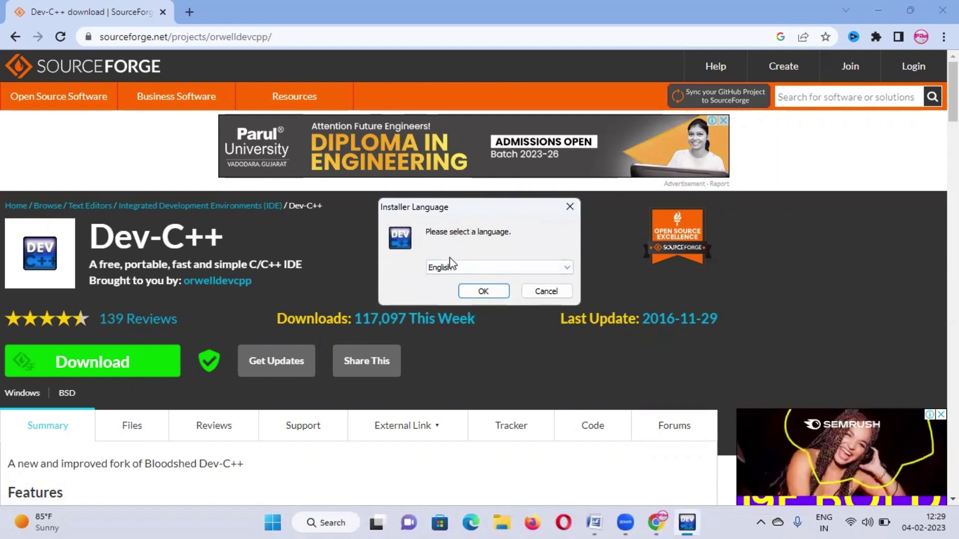
click(568, 270)
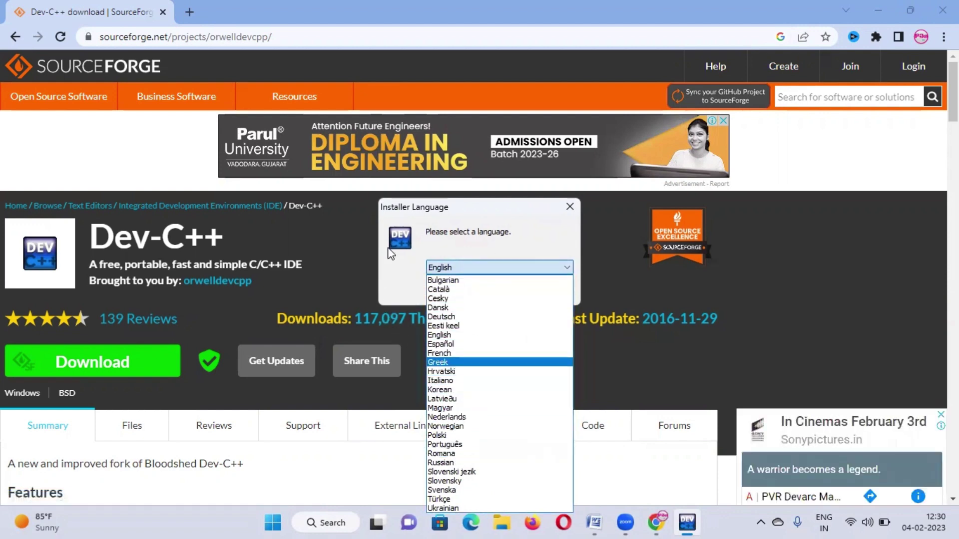
click(439, 267)
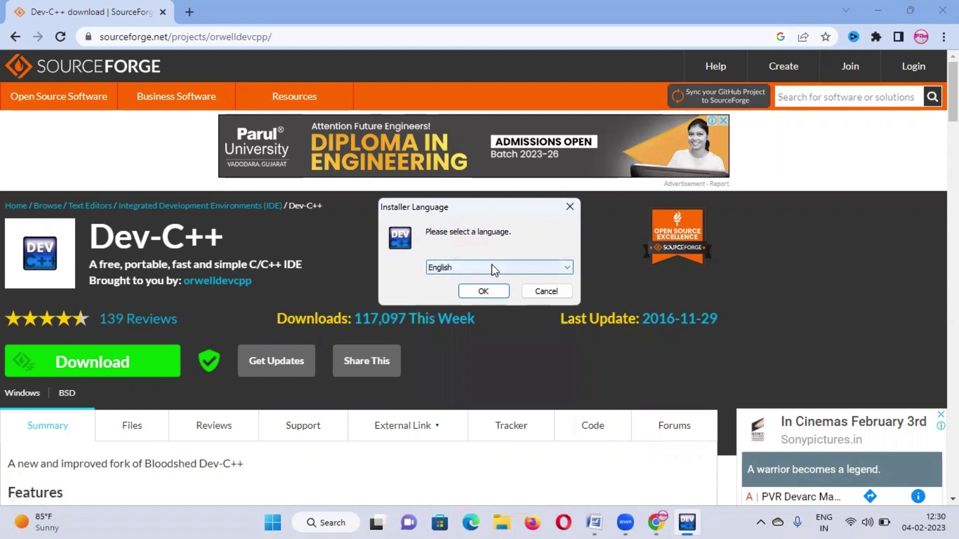
click(483, 294)
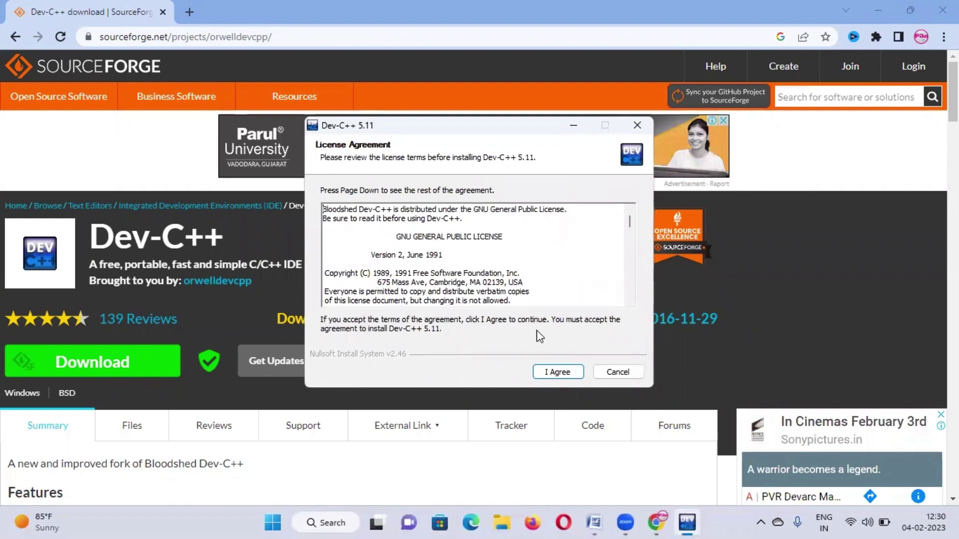
Accept the Dev-C++ 5.11 license agreement and proceed with the Full set of components.
click(566, 380)
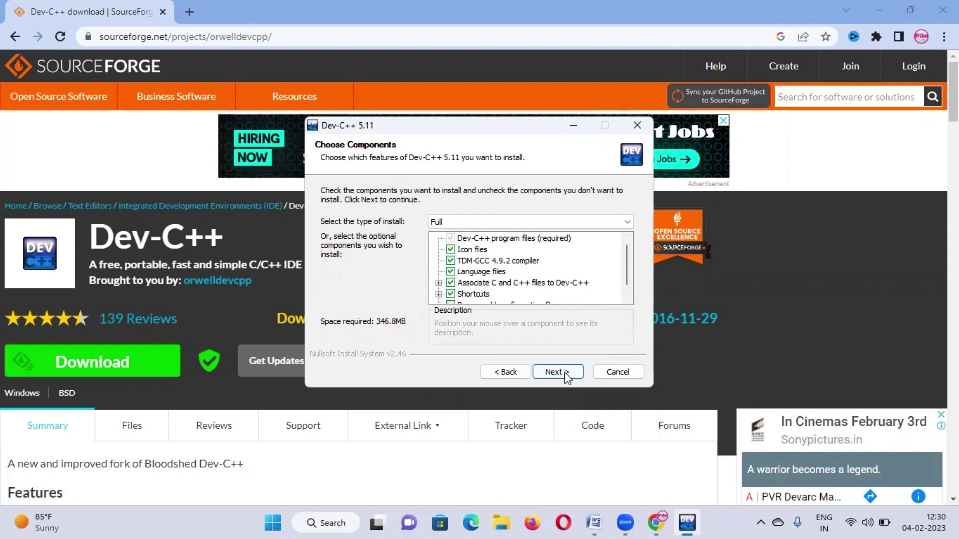
click(554, 372)
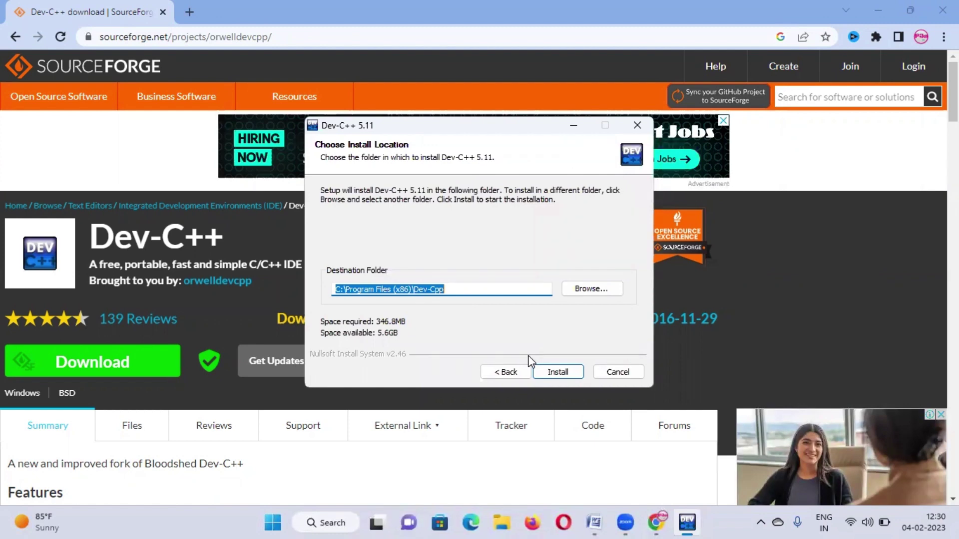
Look through the folders available as the Dev-C++ install location without choosing a different one.
click(594, 290)
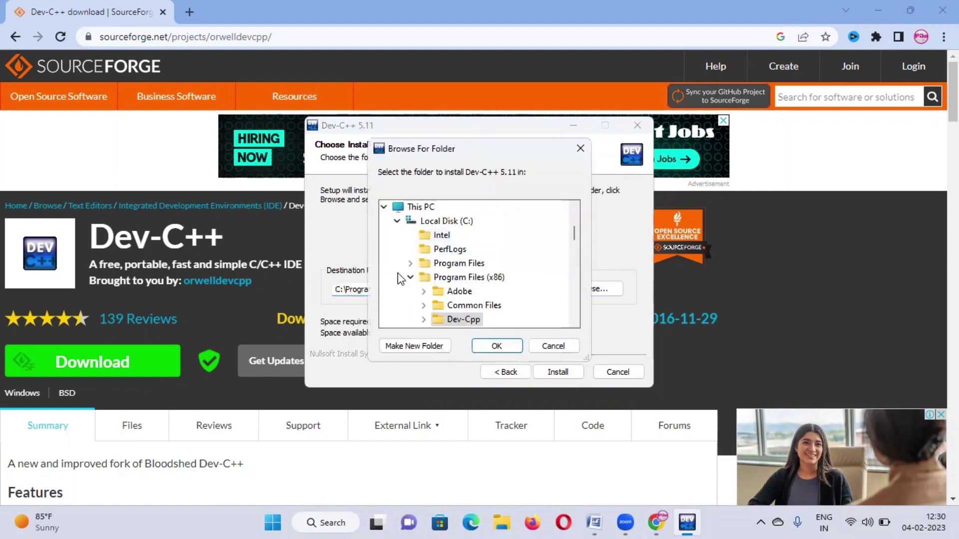
scroll(442, 294, down, 7)
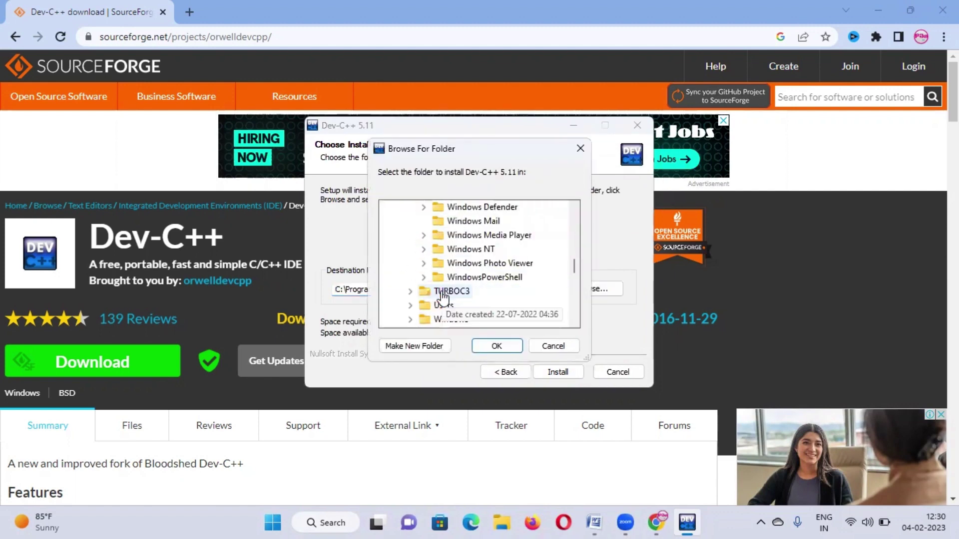
scroll(443, 295, down, 5)
scroll(443, 298, down, 5)
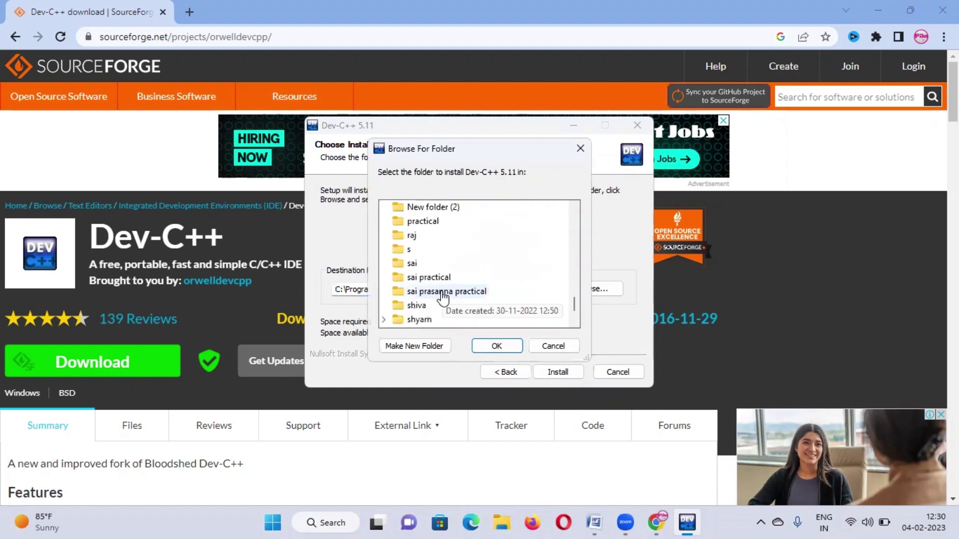
scroll(443, 296, up, 10)
scroll(442, 298, down, 12)
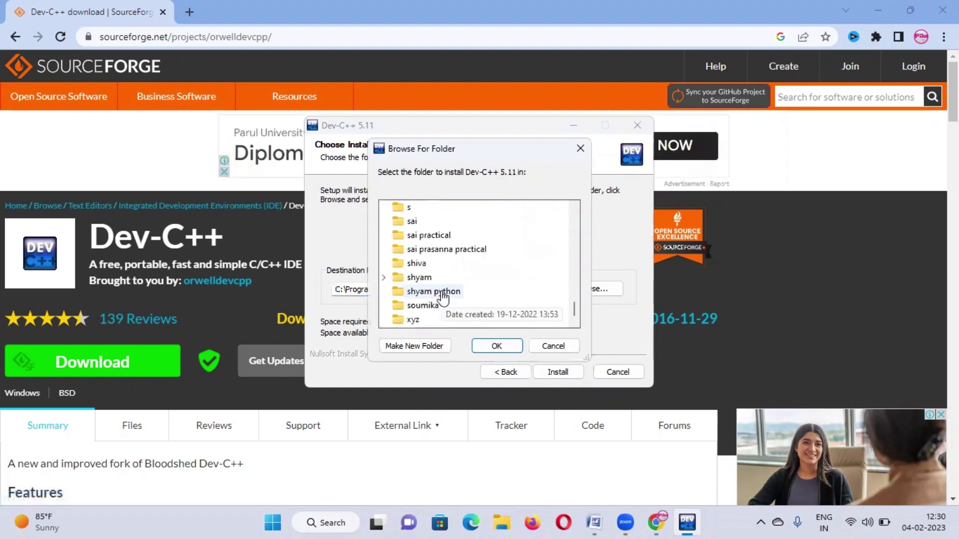
scroll(442, 295, up, 20)
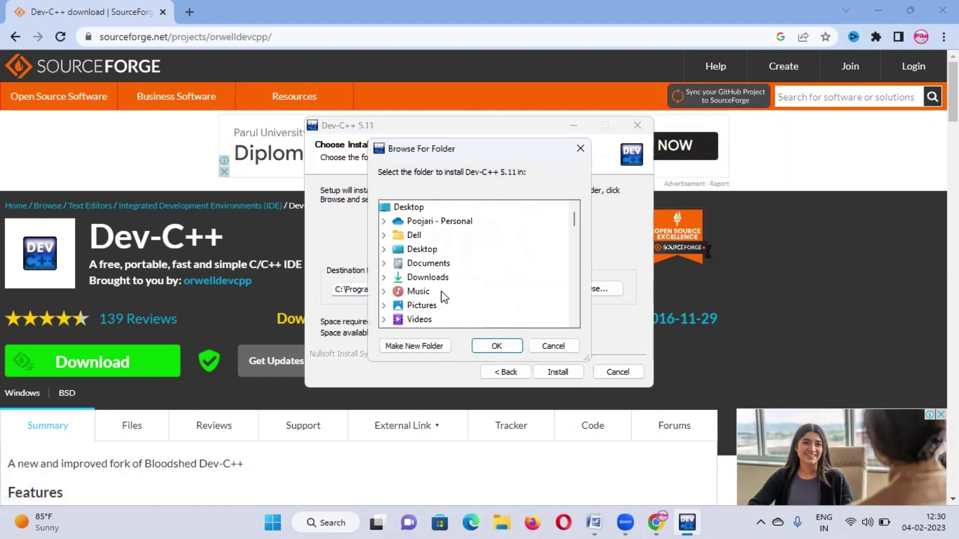
scroll(449, 274, down, 5)
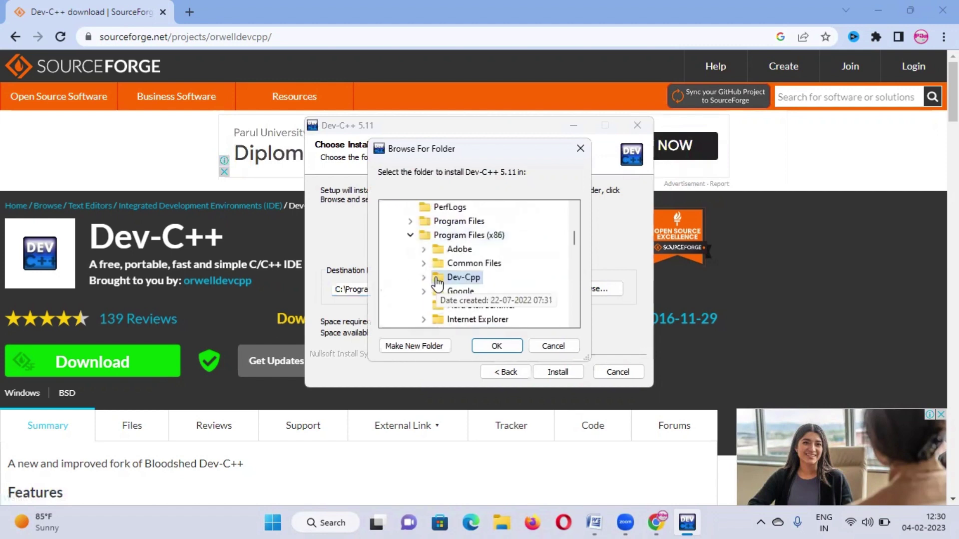
scroll(446, 262, up, 2)
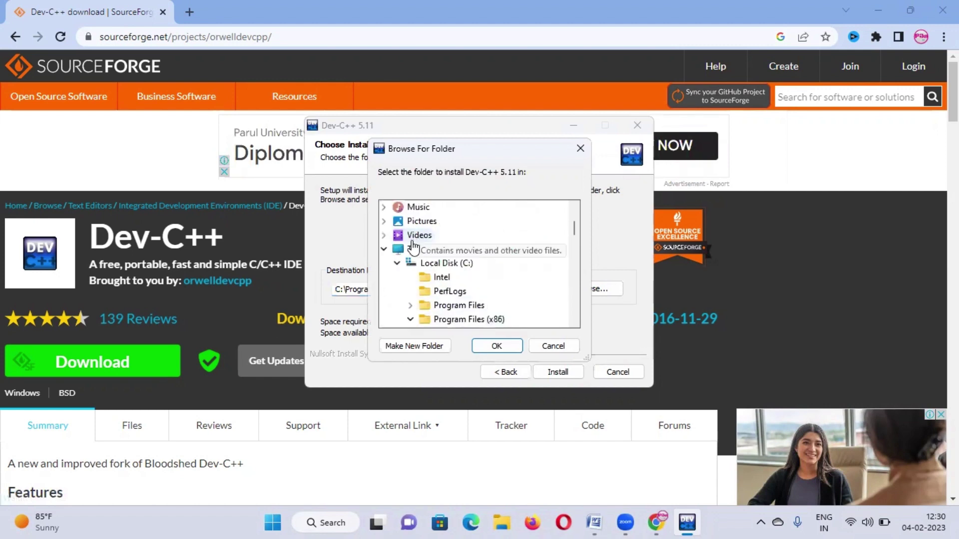
click(580, 150)
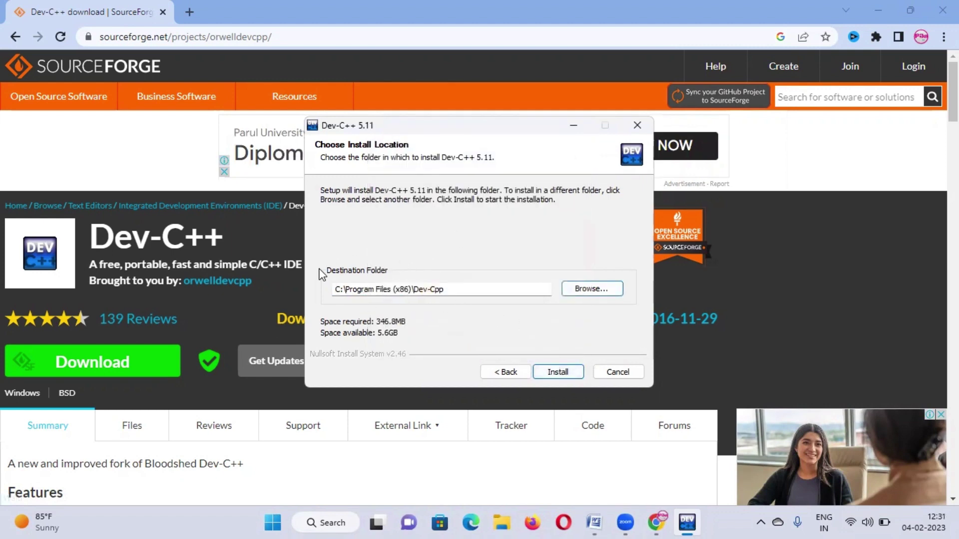
Install Dev-C++ 5.11 into C:\Program Files (x86)\Dev-Cpp and finish the setup with Run Dev-C++ 5.11 enabled.
click(563, 378)
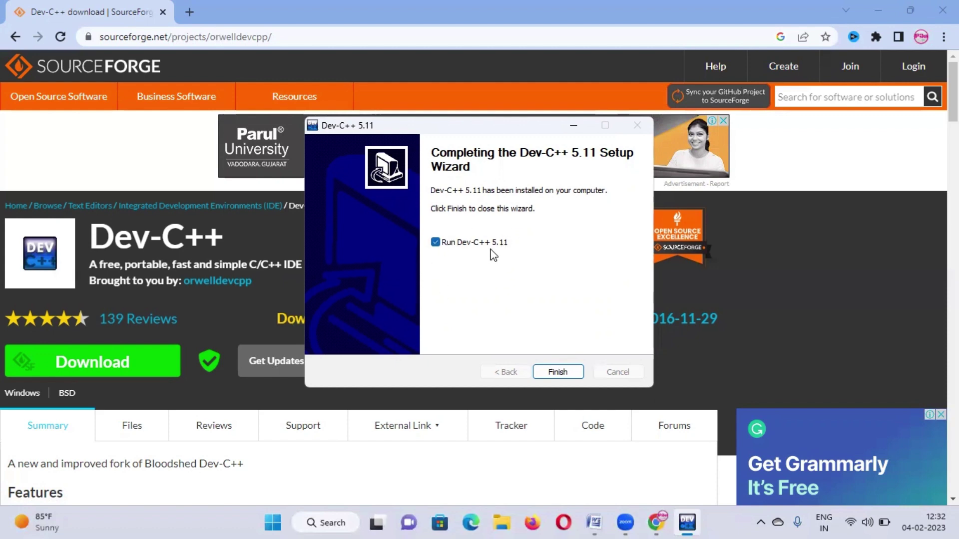
click(550, 374)
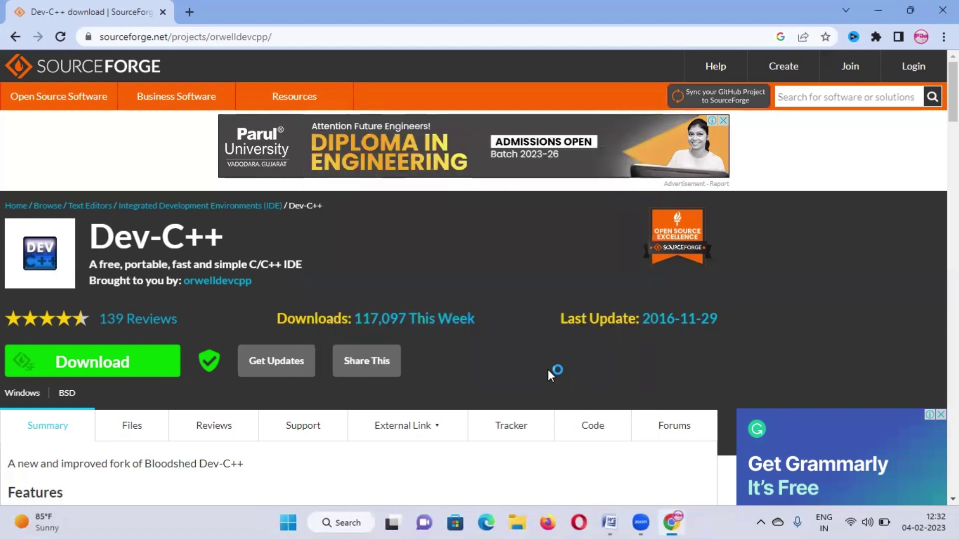